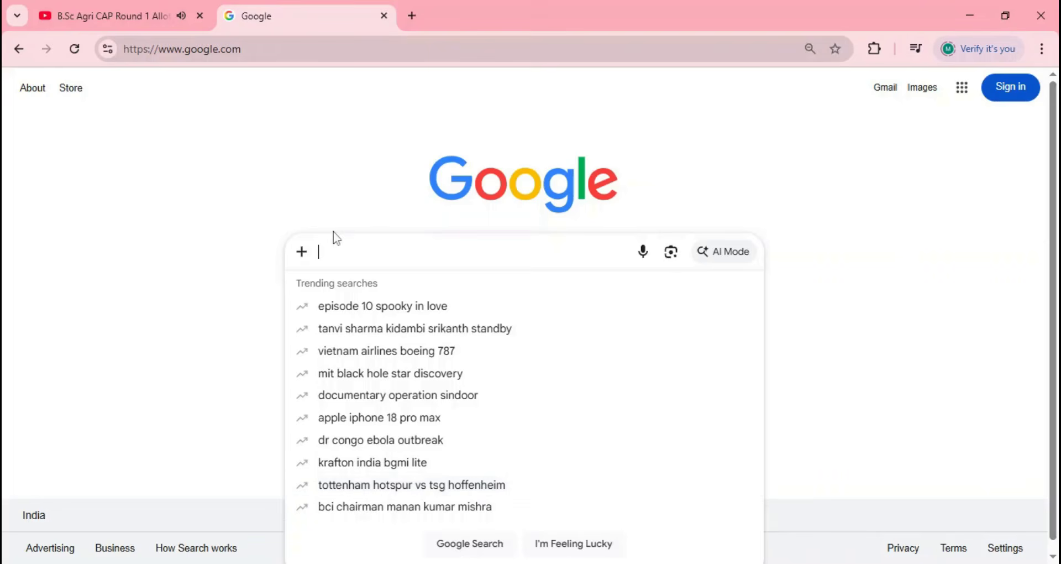
Search Google for "mahadbt mahait" and open the MahaDBT home page result at mahadbt2.maharashtra.gov.in
type("maha")
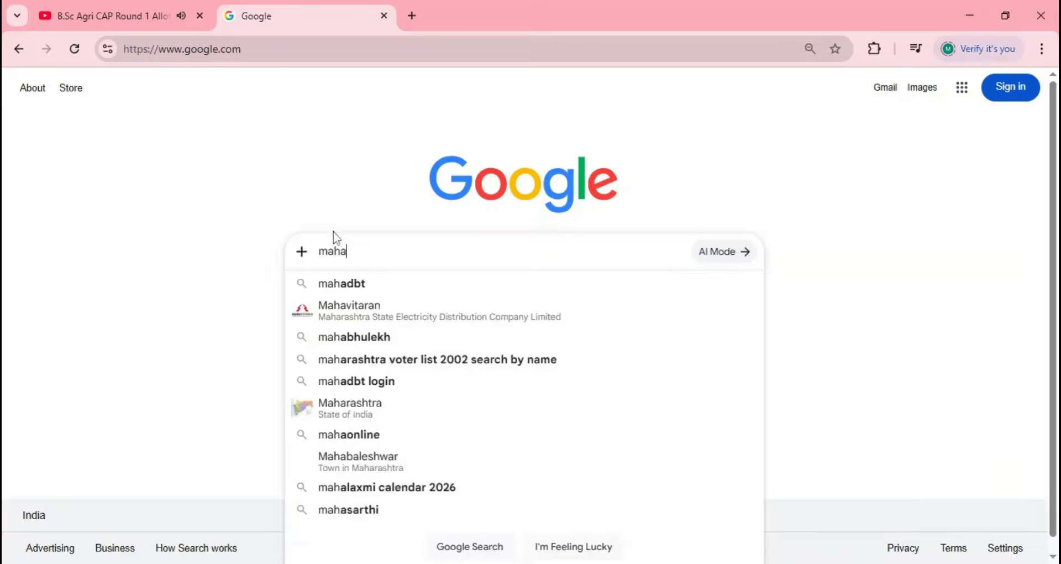
type("dbt mahait")
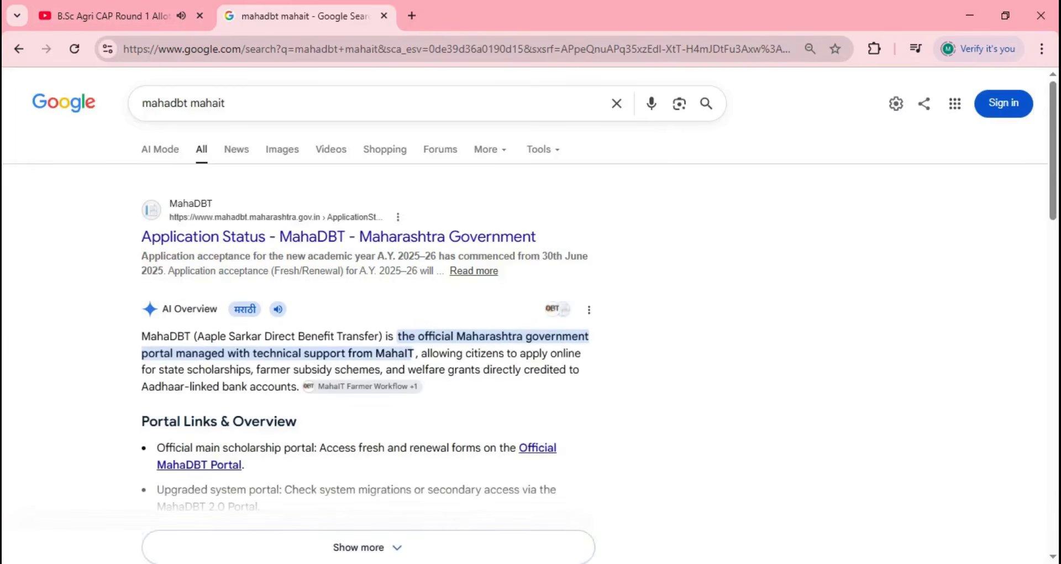
scroll(416, 340, "down", 4)
scroll(415, 340, "down", 3)
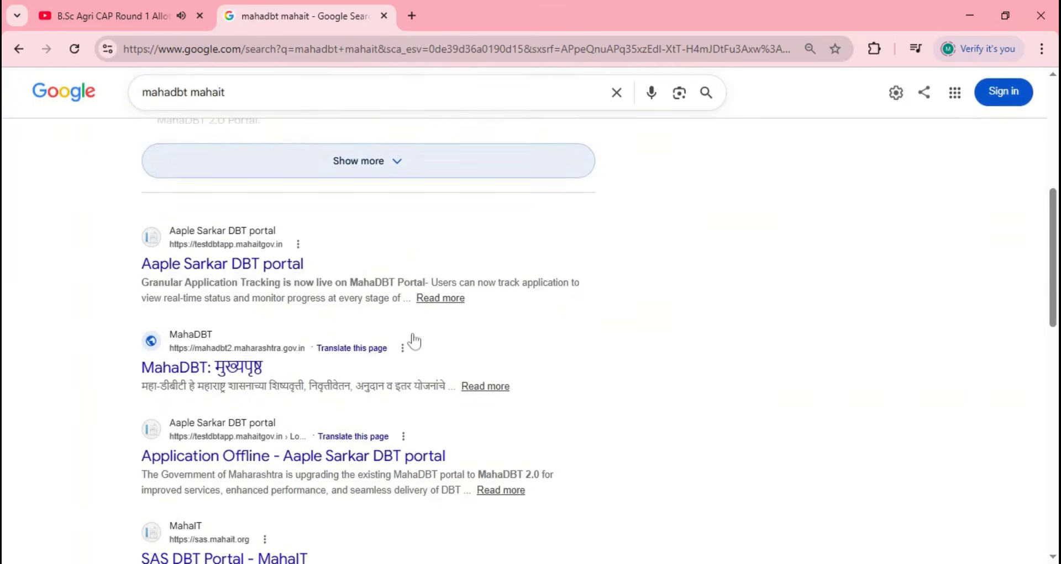
left_click(204, 350)
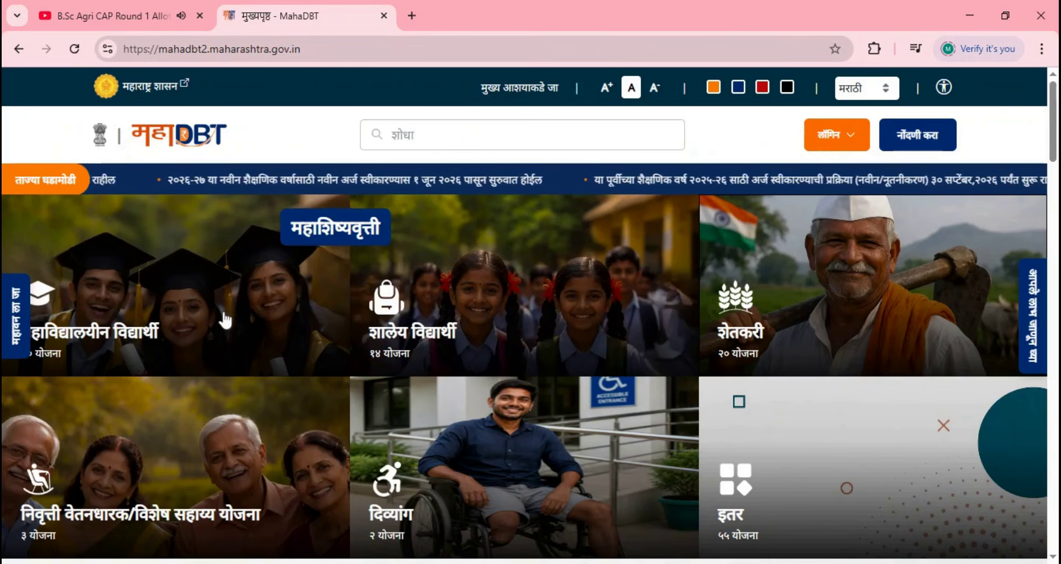
Look through the MahaDBT home page: scheme categories, benefits, dashboard, portal information, FAQs, user manuals, notices and help contacts
scroll(233, 329, "down", 1)
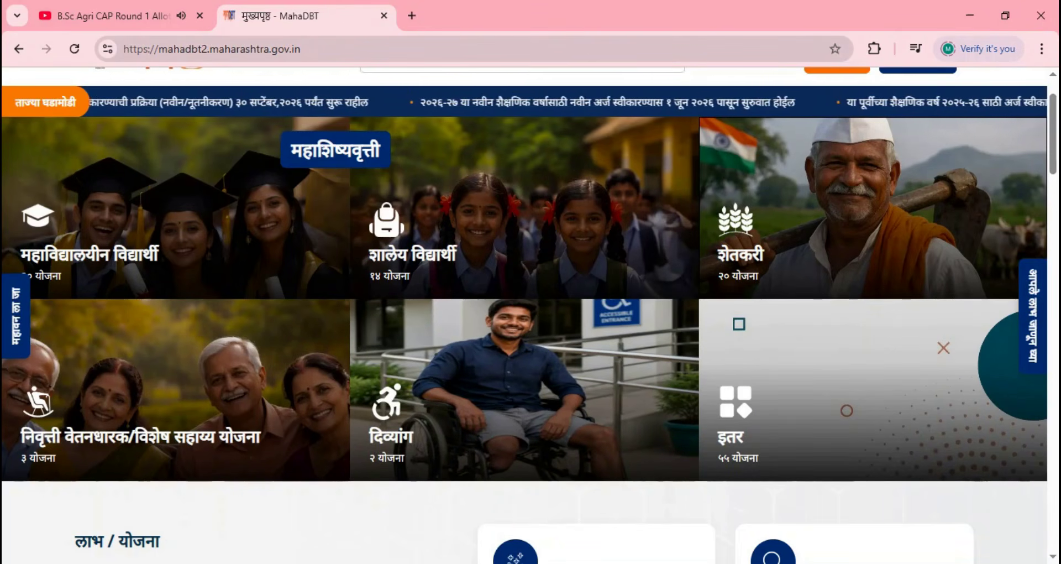
scroll(485, 423, "down", 1)
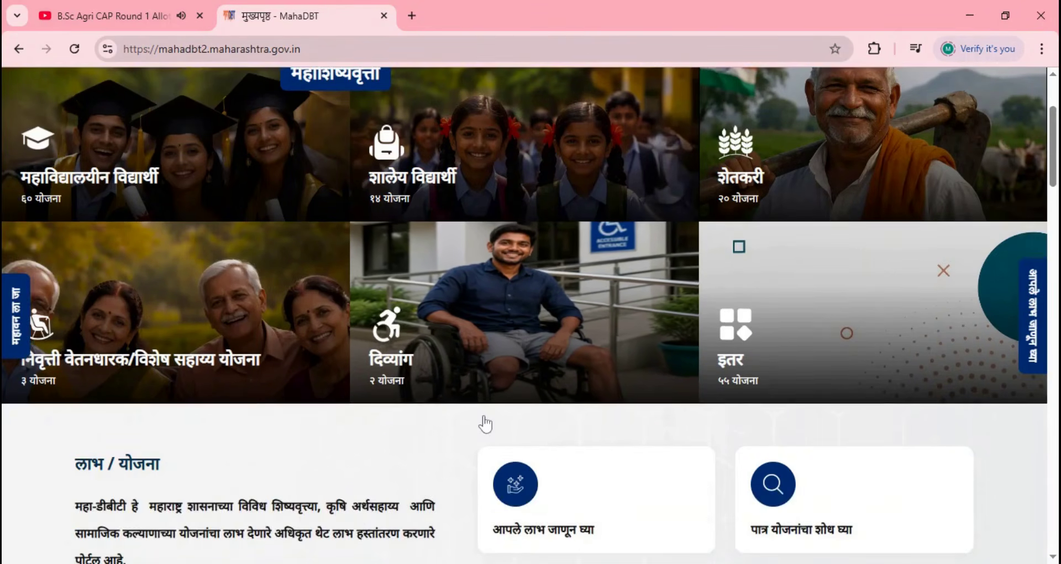
scroll(485, 422, "down", 1)
scroll(485, 422, "down", 1)
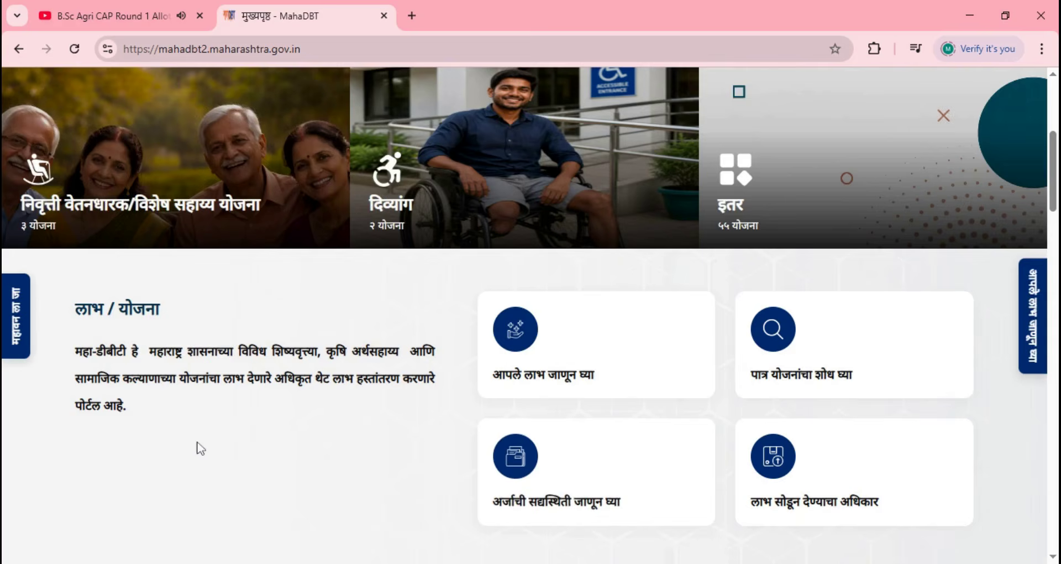
scroll(201, 448, "down", 5)
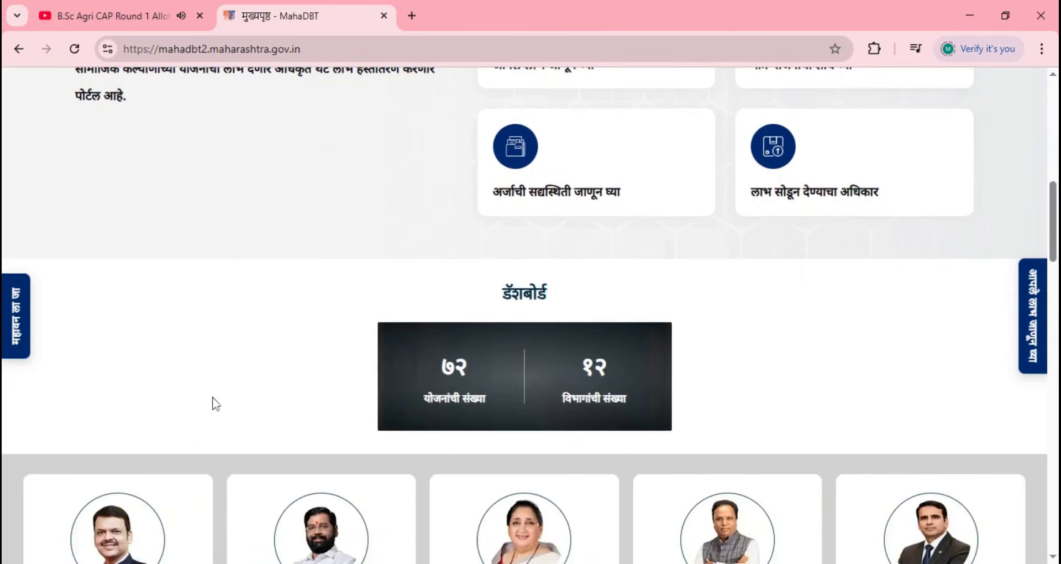
scroll(473, 403, "down", 6)
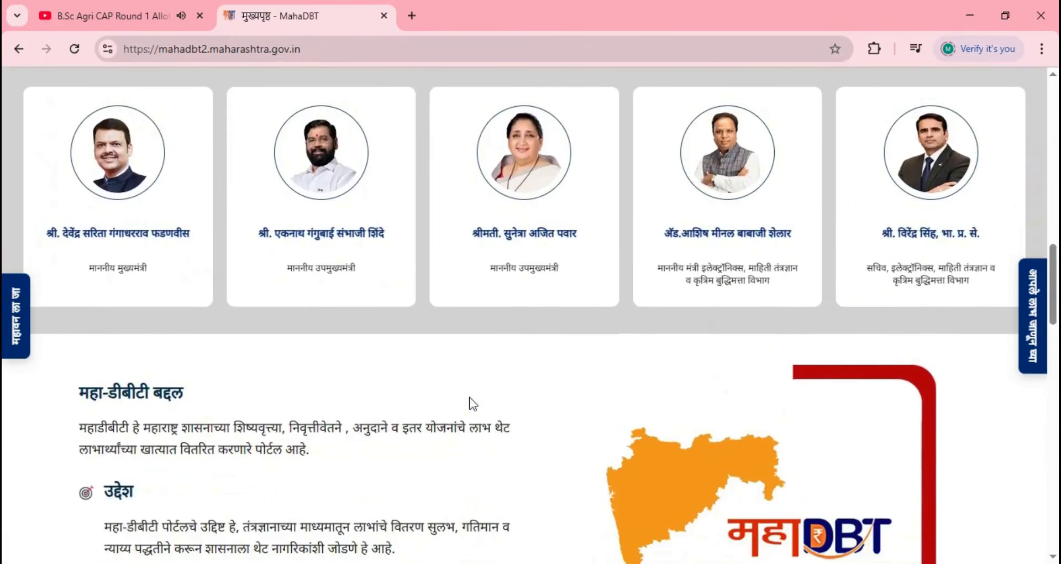
scroll(472, 403, "down", 4)
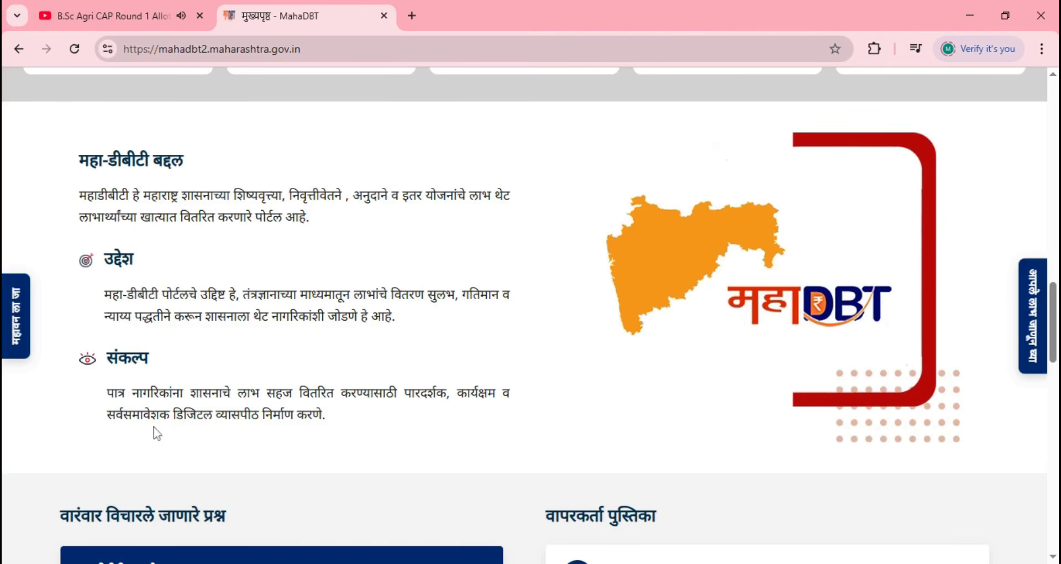
scroll(209, 422, "down", 5)
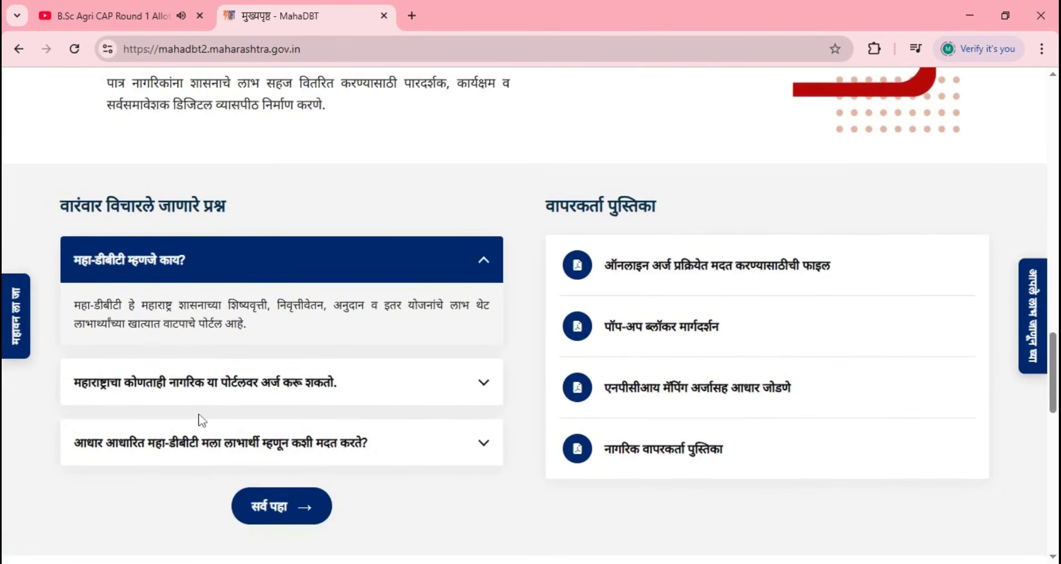
scroll(202, 420, "down", 10)
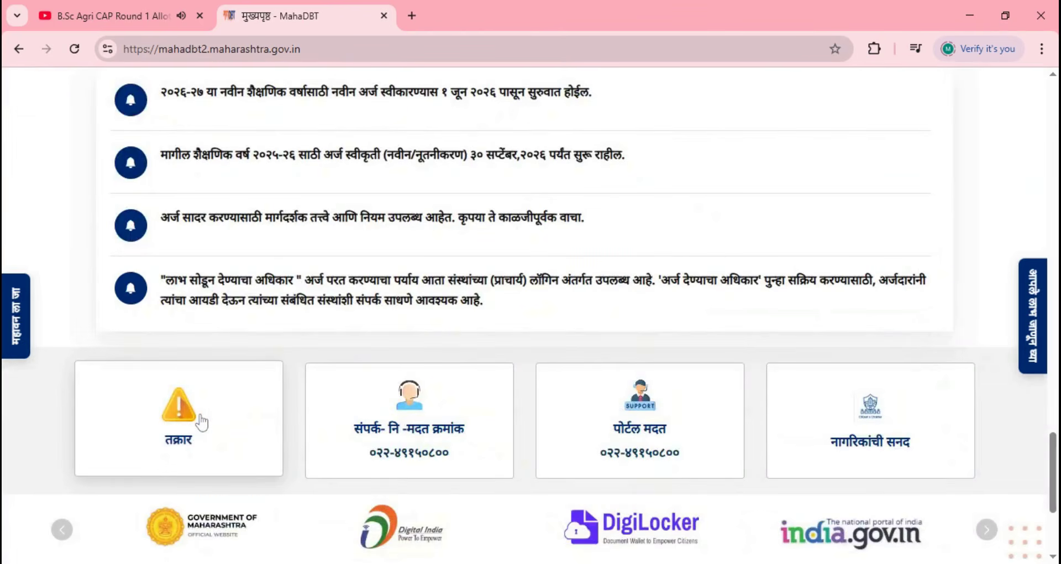
scroll(196, 419, "up", 20)
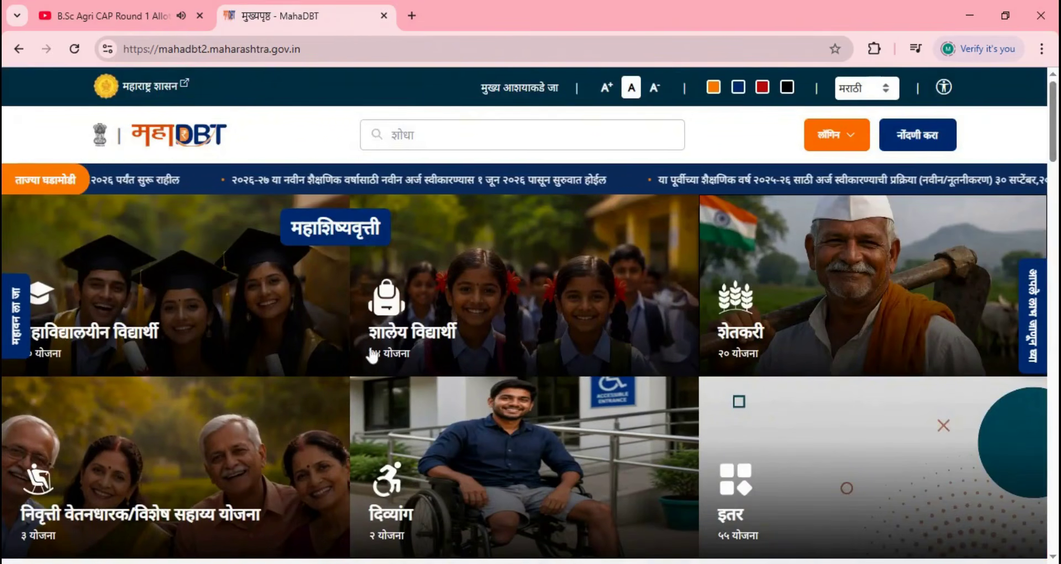
Start a new registration from the MahaDBT home page and agree to the fully expanded Aadhaar eKYC consent for creating a MahaID
left_click(913, 146)
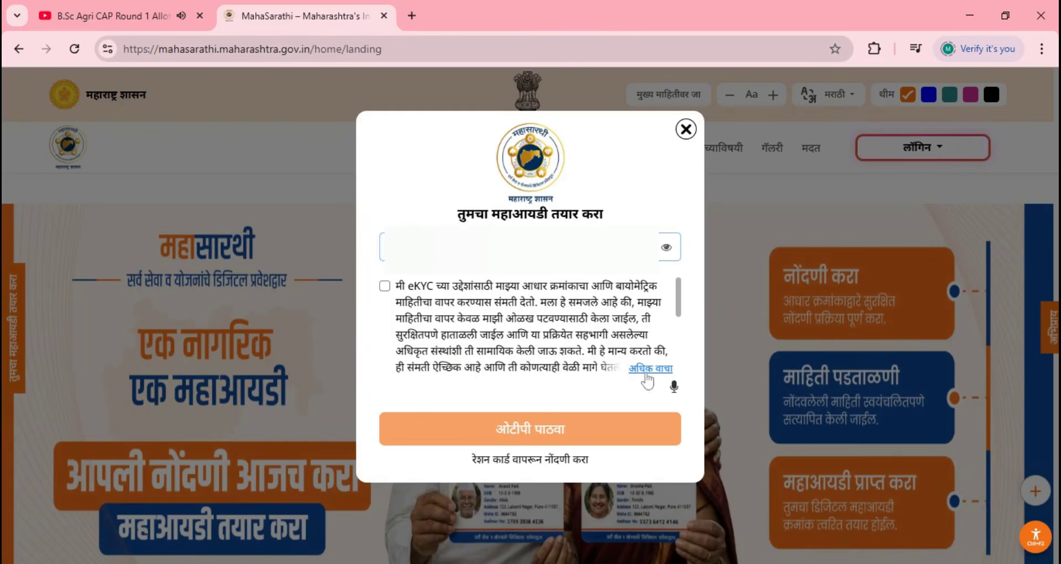
left_click(647, 369)
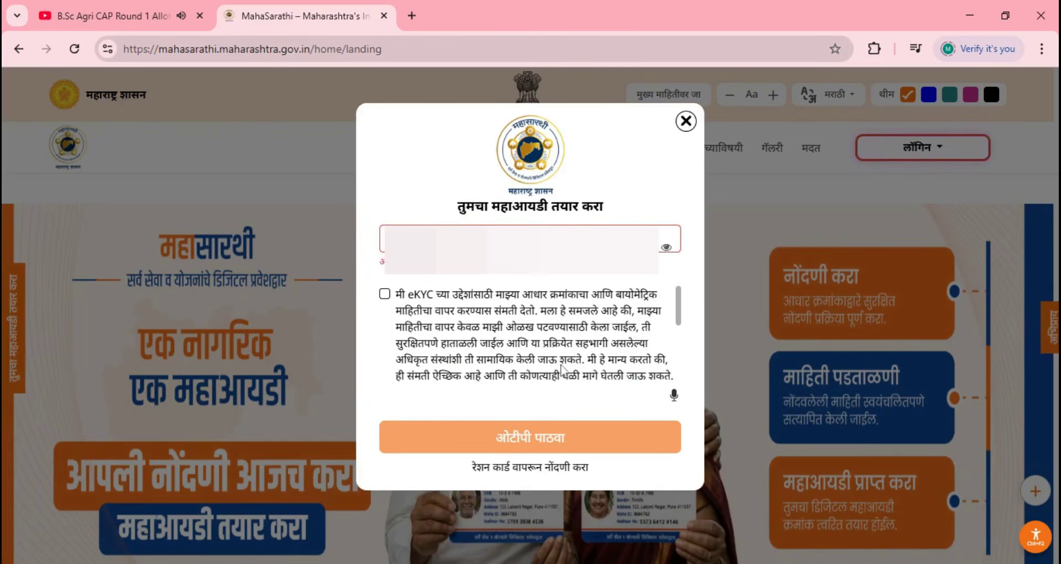
scroll(559, 376, "down", 1)
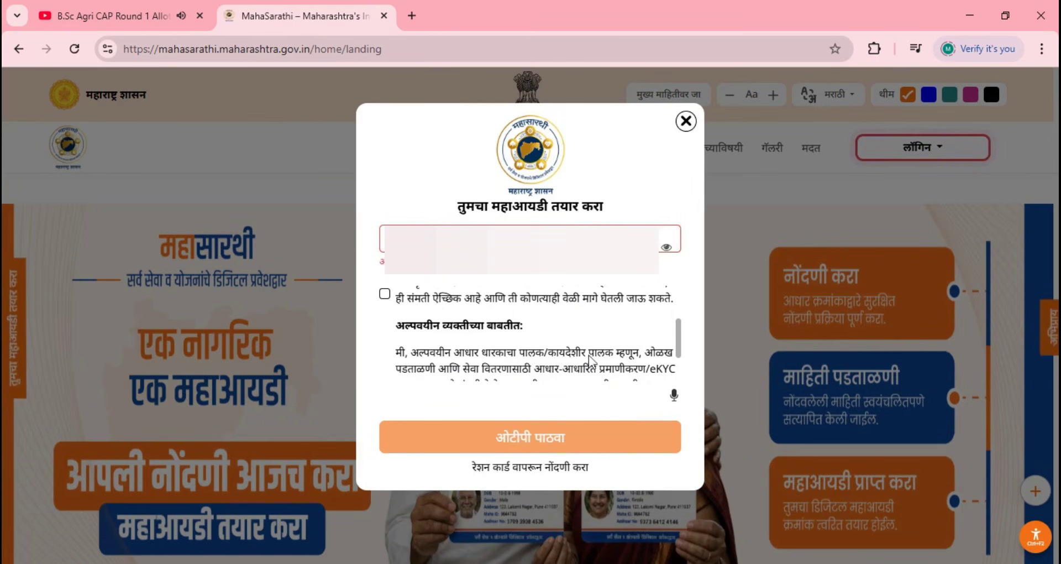
scroll(587, 361, "down", 1)
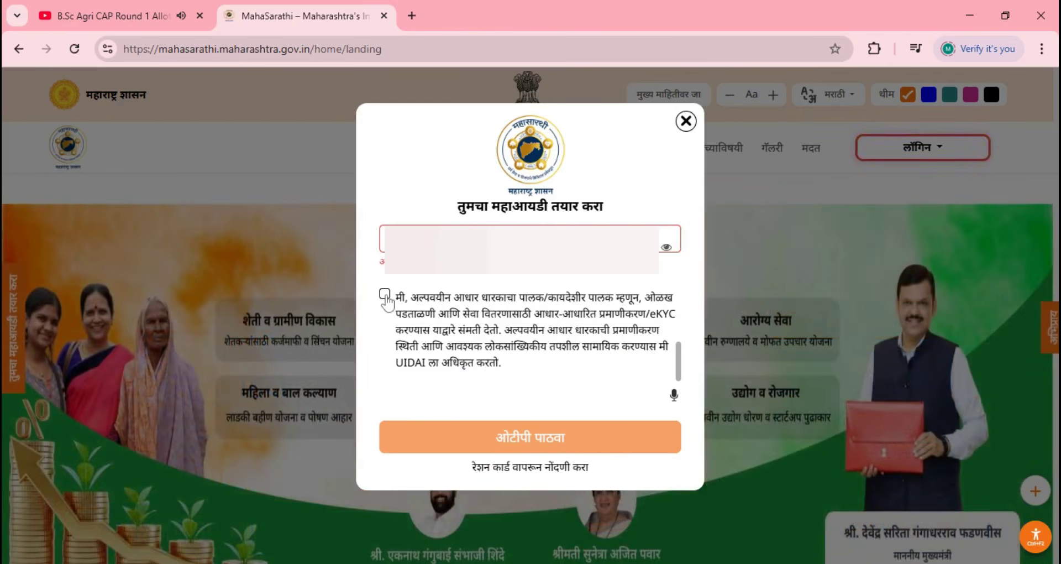
left_click(385, 298)
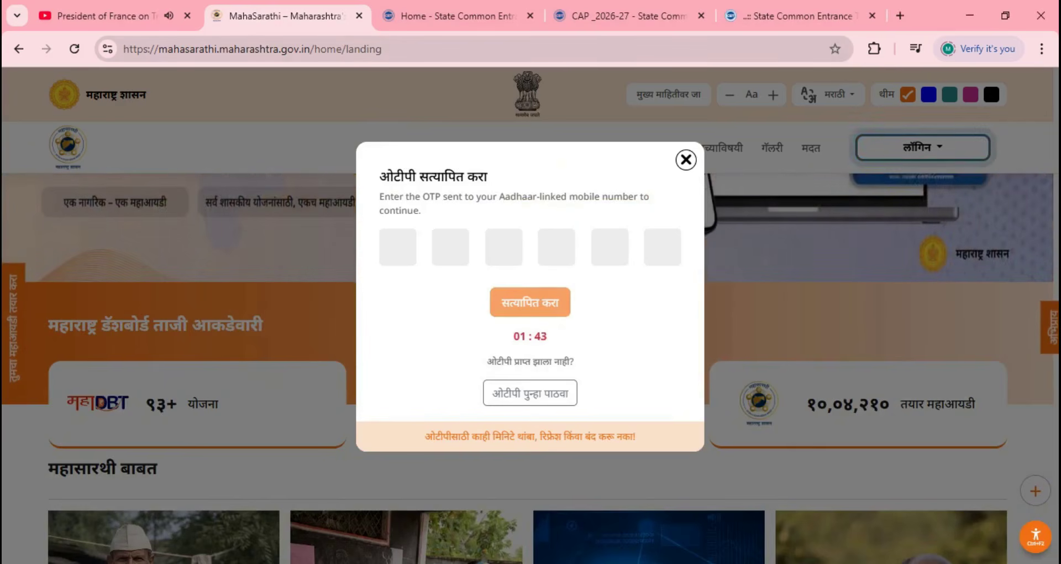
Enter the six-digit OTP sent to the Aadhaar-linked mobile number and verify it
left_click(398, 247)
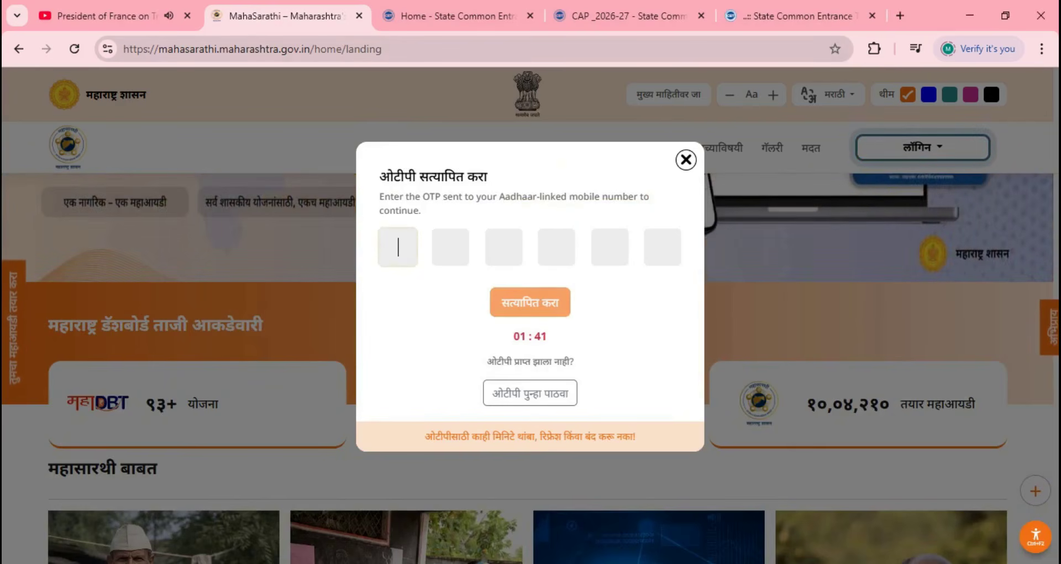
type("•••••")
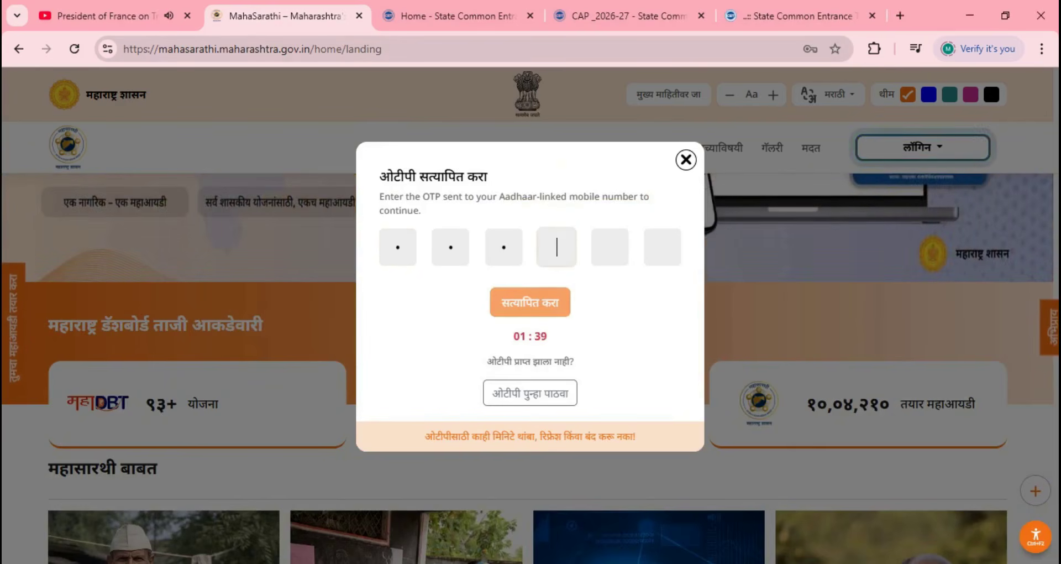
type("•")
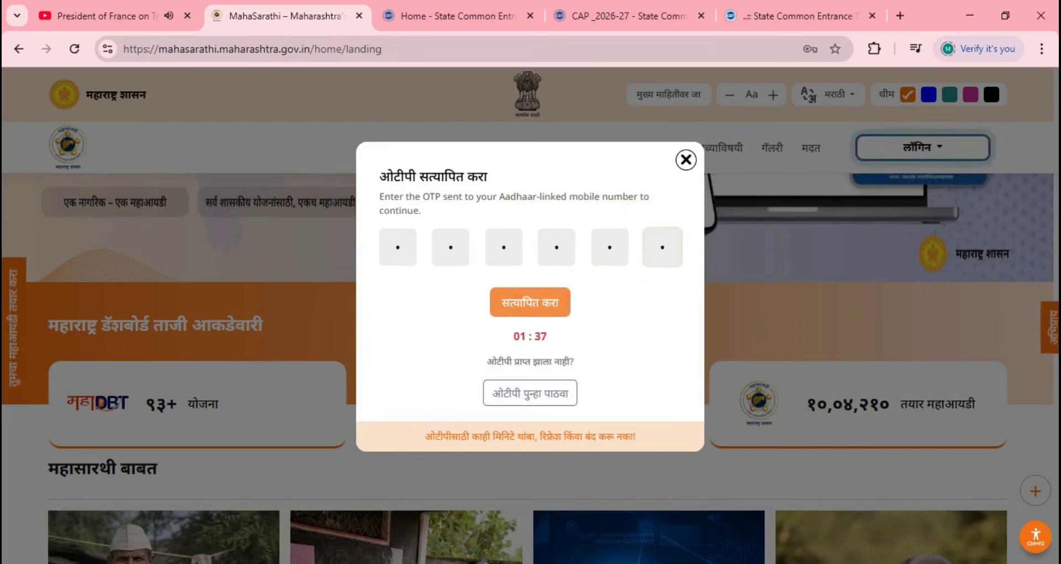
left_click(533, 306)
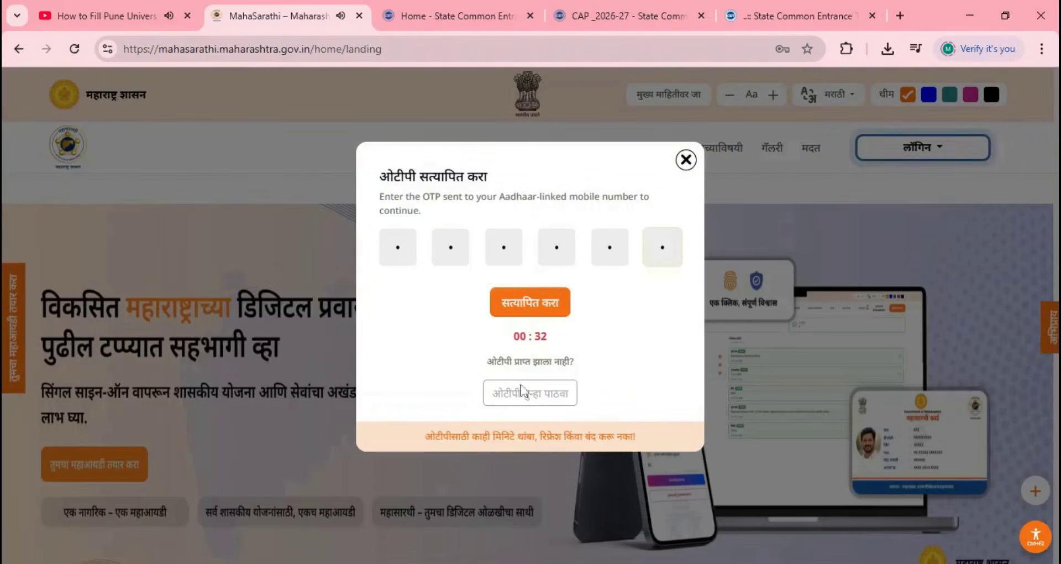
left_click(525, 308)
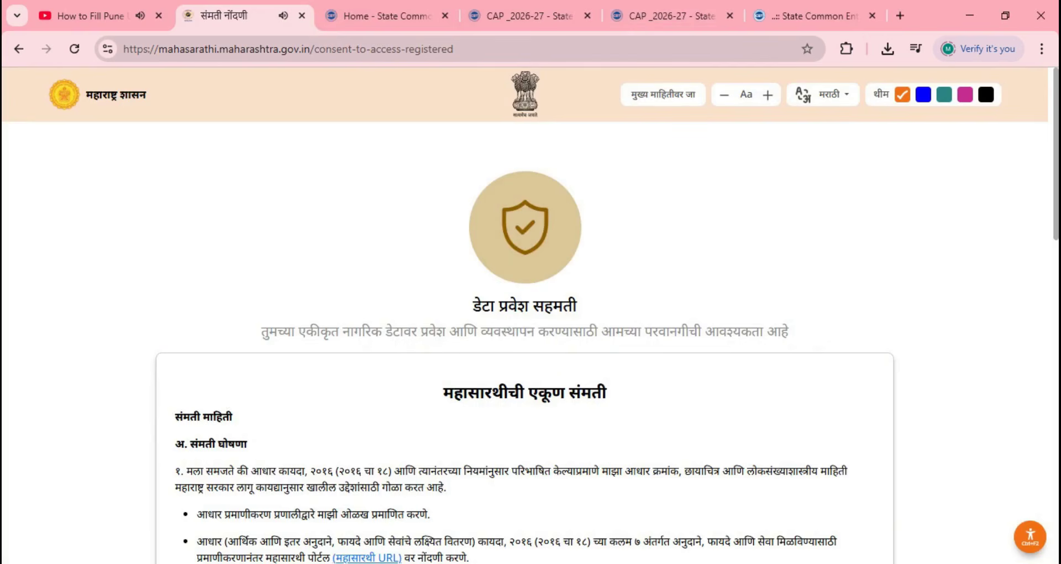
Read through the MahaSarathi data access consent, agree to the Aadhaar and demographic data declaration, and accept it to continue
scroll(486, 417, "down", 4)
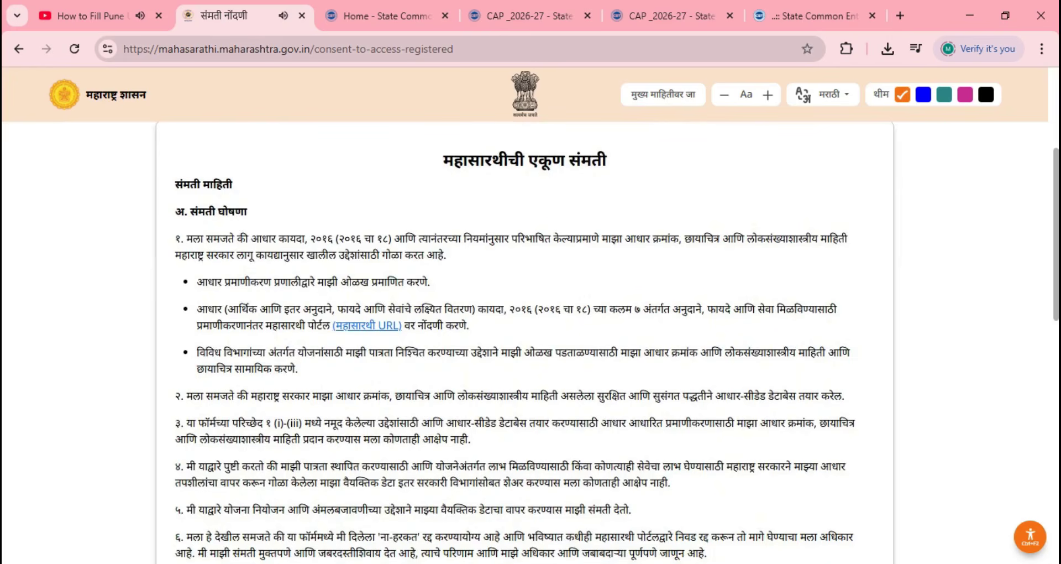
scroll(510, 399, "down", 5)
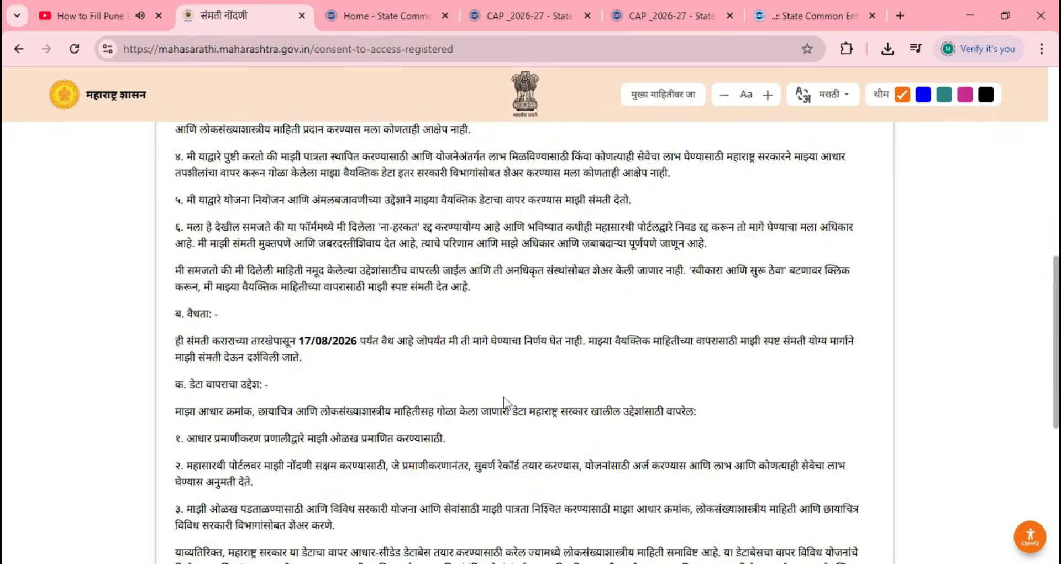
scroll(505, 402, "down", 3)
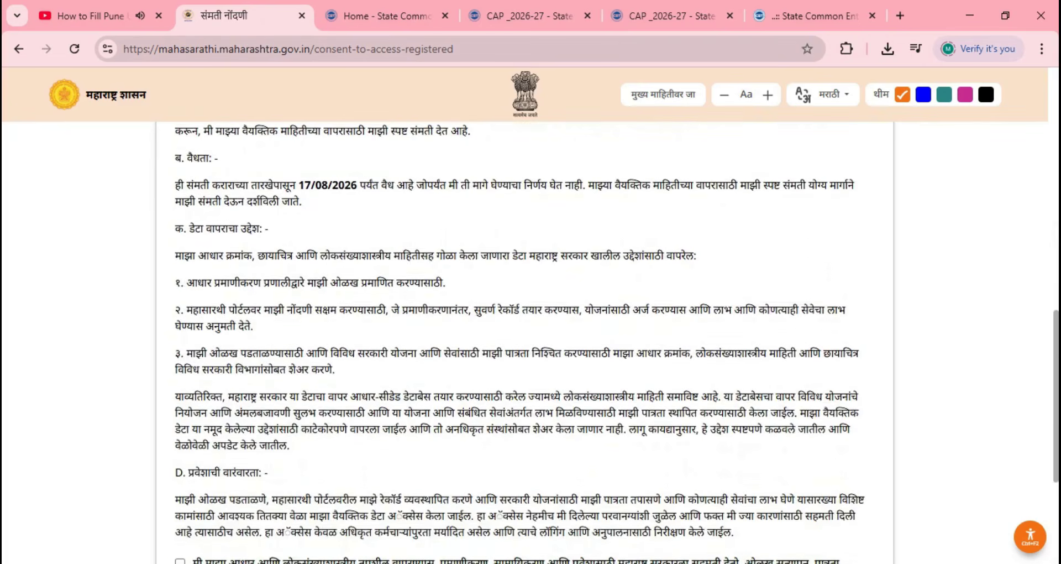
scroll(505, 399, "down", 3)
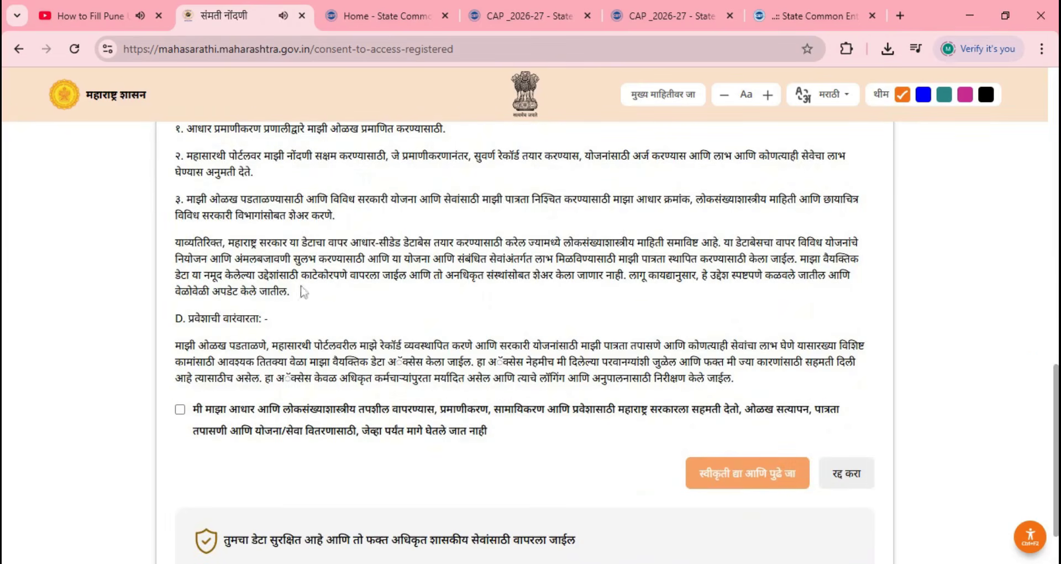
left_click(179, 410)
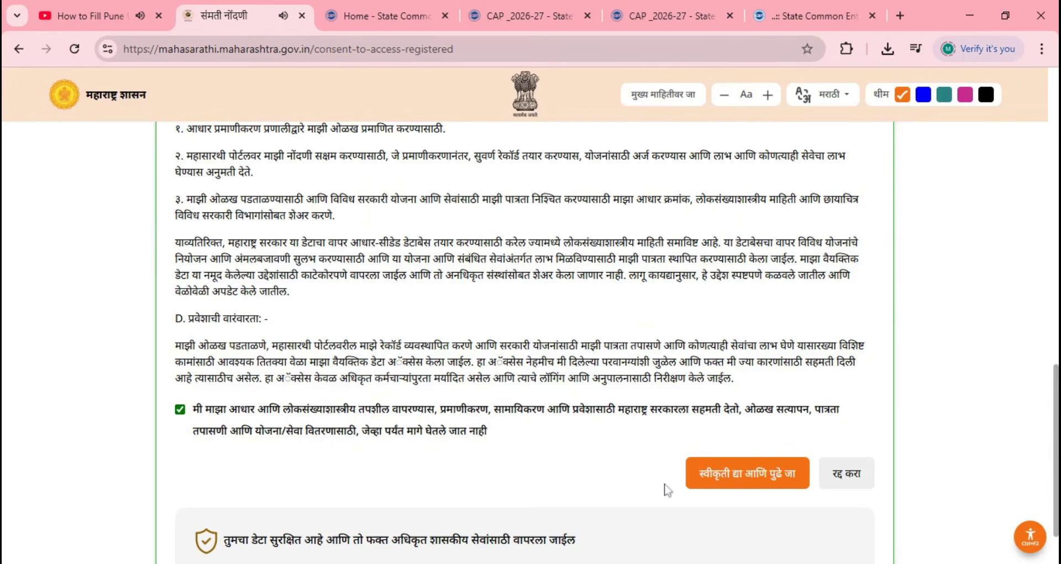
left_click(735, 475)
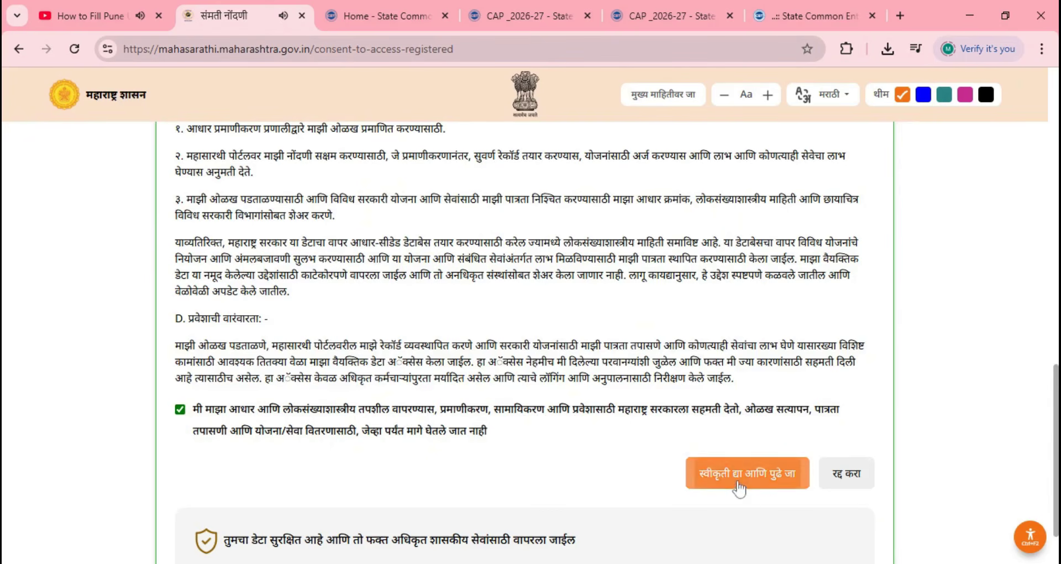
scroll(733, 475, "down", 2)
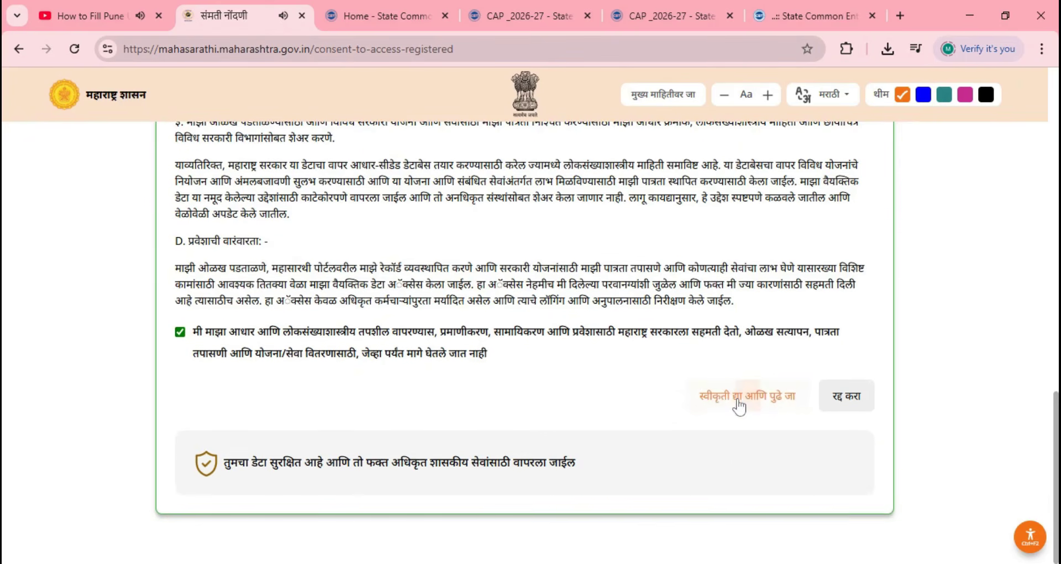
left_click(737, 404)
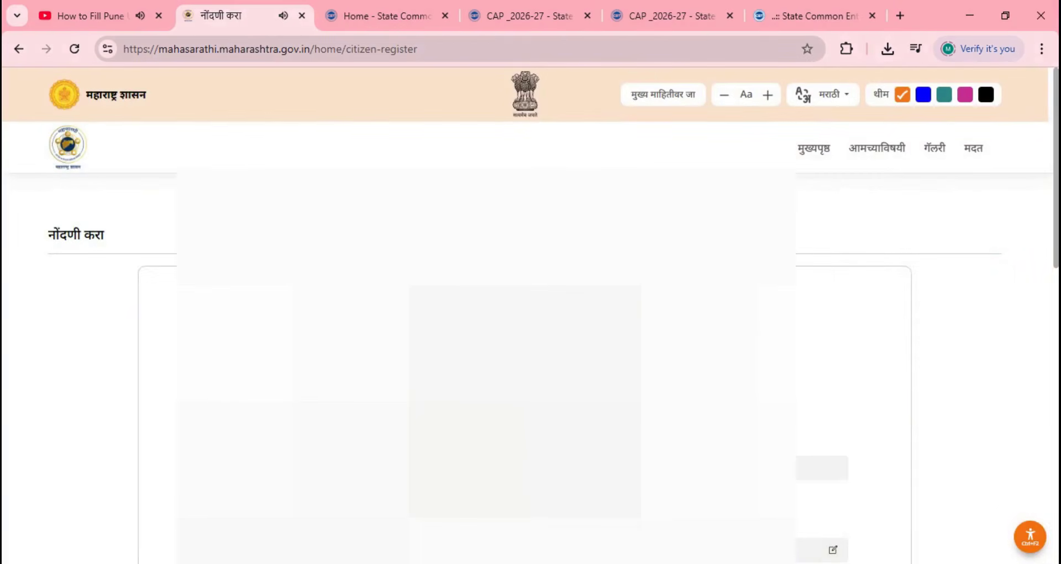
Review the prefilled personal, contact and address details on the citizen registration form, and save them to continue
scroll(531, 365, "down", 2)
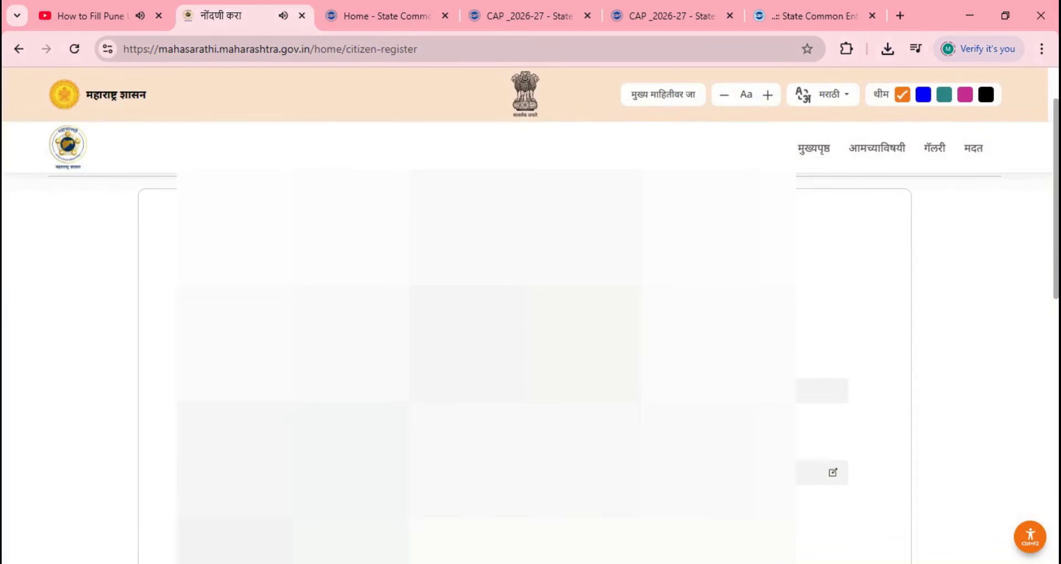
scroll(530, 365, "down", 4)
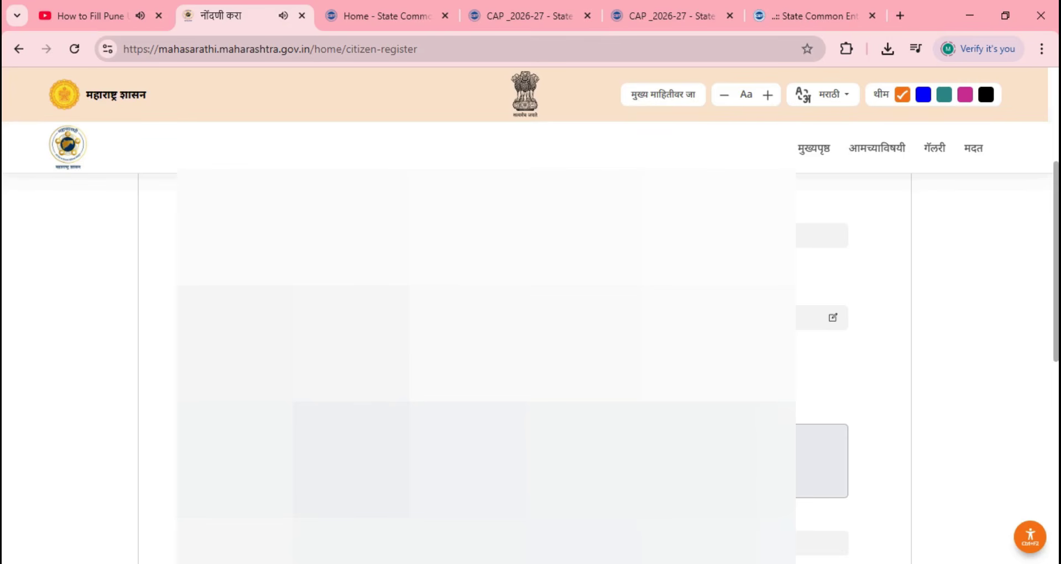
scroll(530, 359, "down", 1)
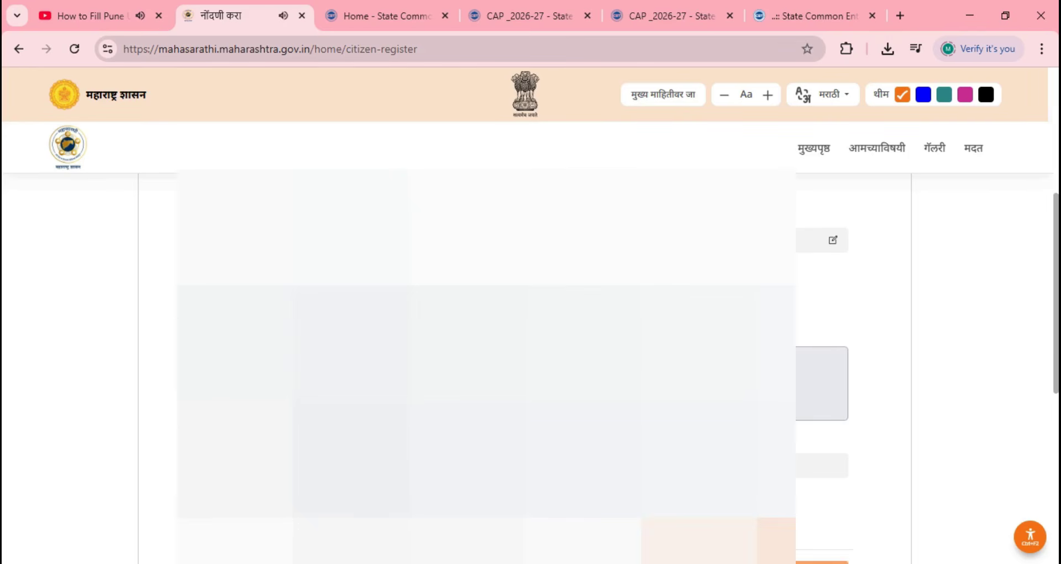
scroll(531, 360, "down", 2)
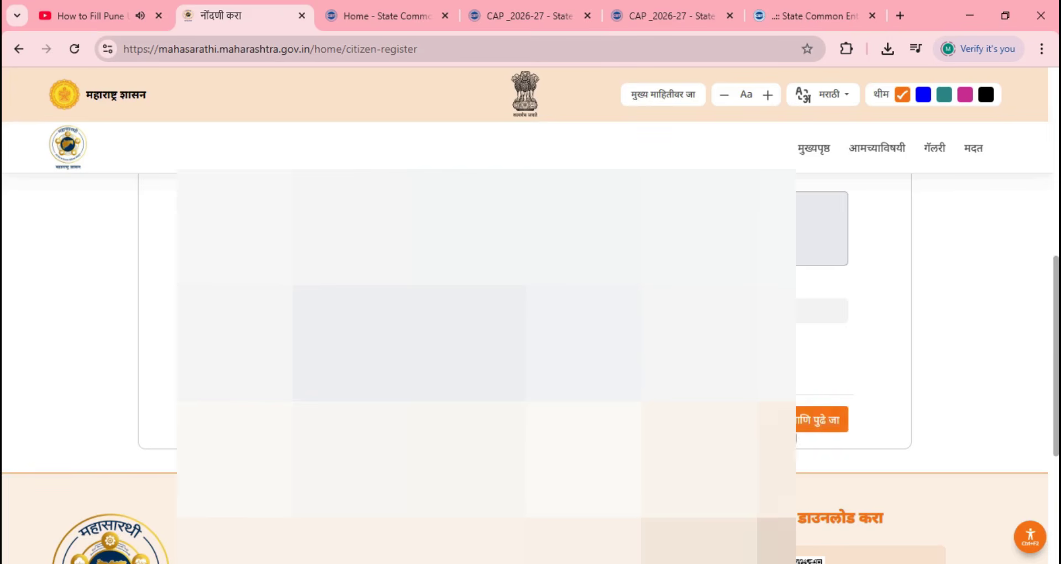
left_click(797, 426)
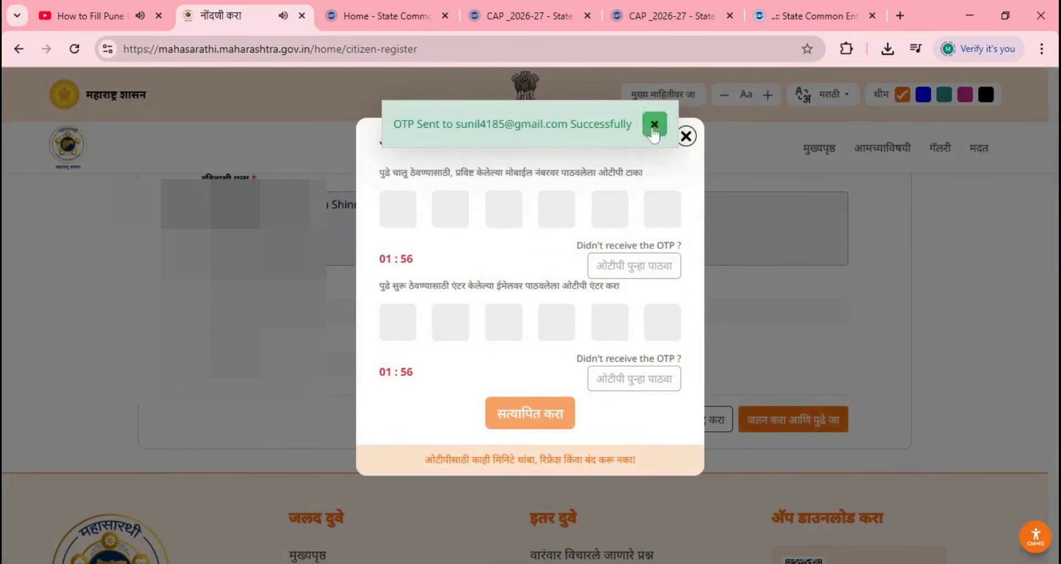
Enter the six-digit OTPs sent to the mobile number and the e-mail address, verify both, and read through the registration confirmation
left_click(655, 126)
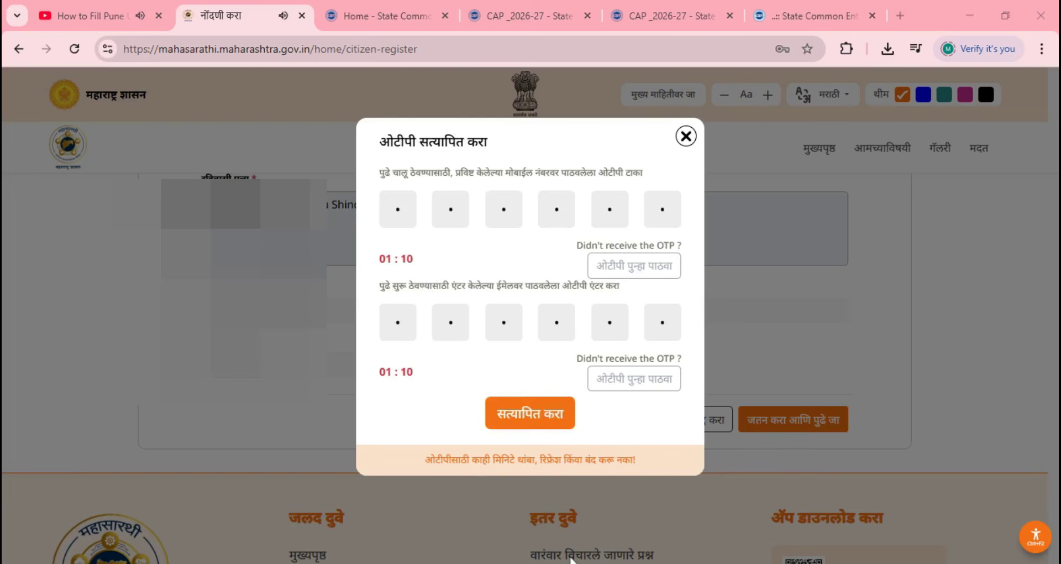
left_click(524, 420)
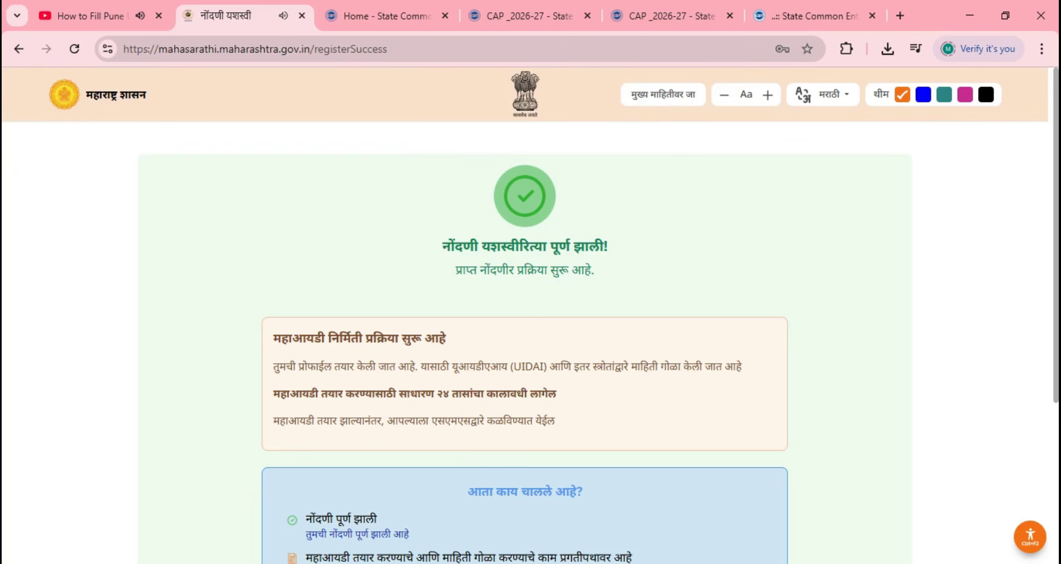
scroll(525, 342, "down", 2)
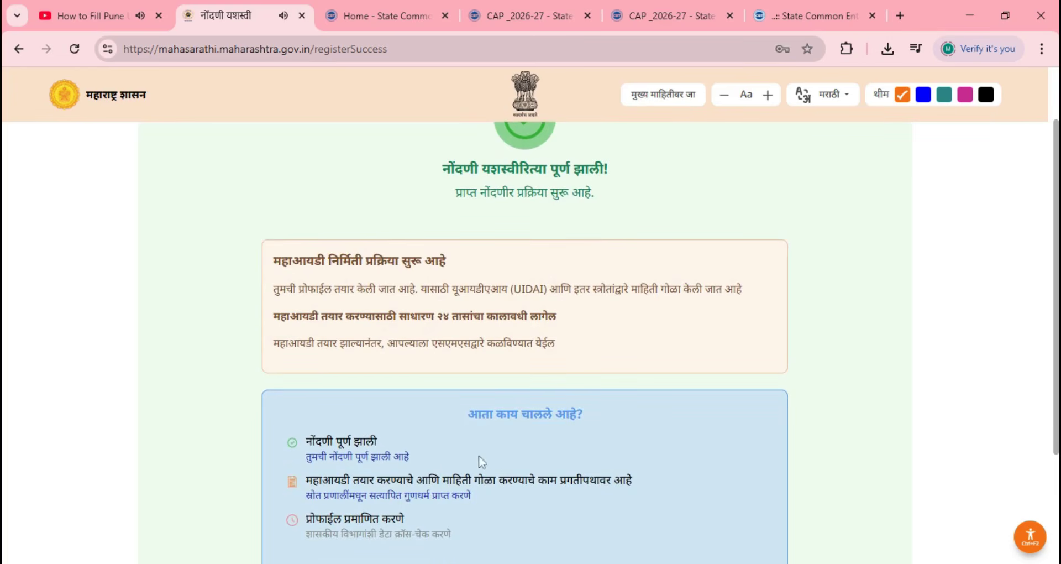
scroll(509, 451, "down", 2)
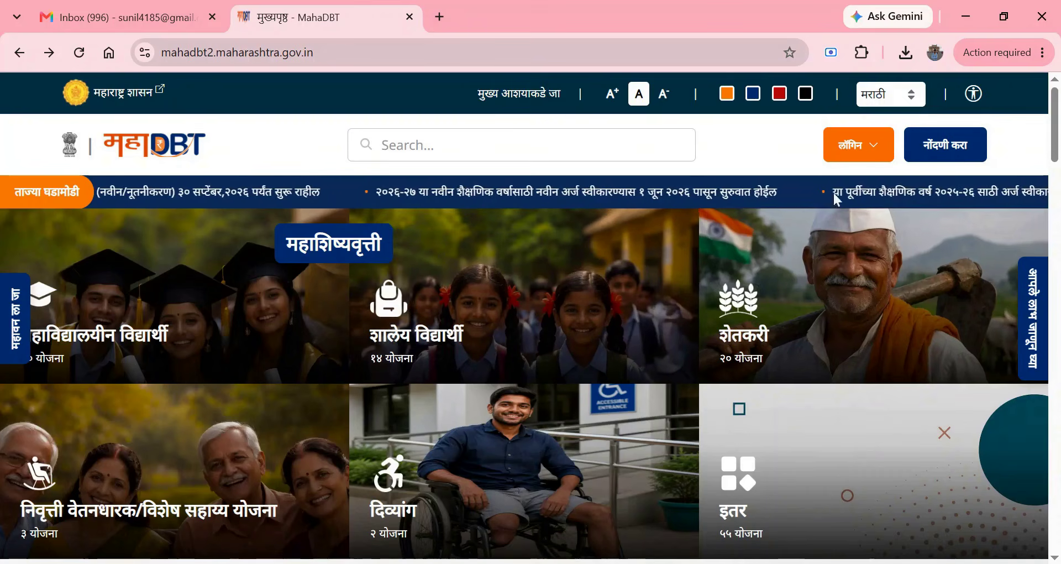
Open the citizen login (नागरिकांसाठी लॉगिन) from the MahaDBT home page
left_click(875, 157)
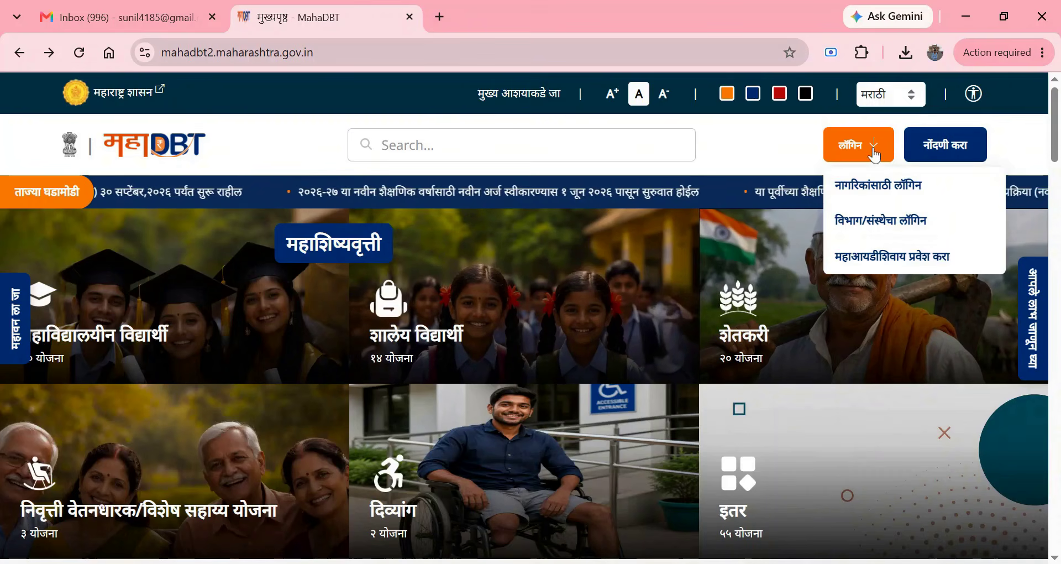
left_click(864, 193)
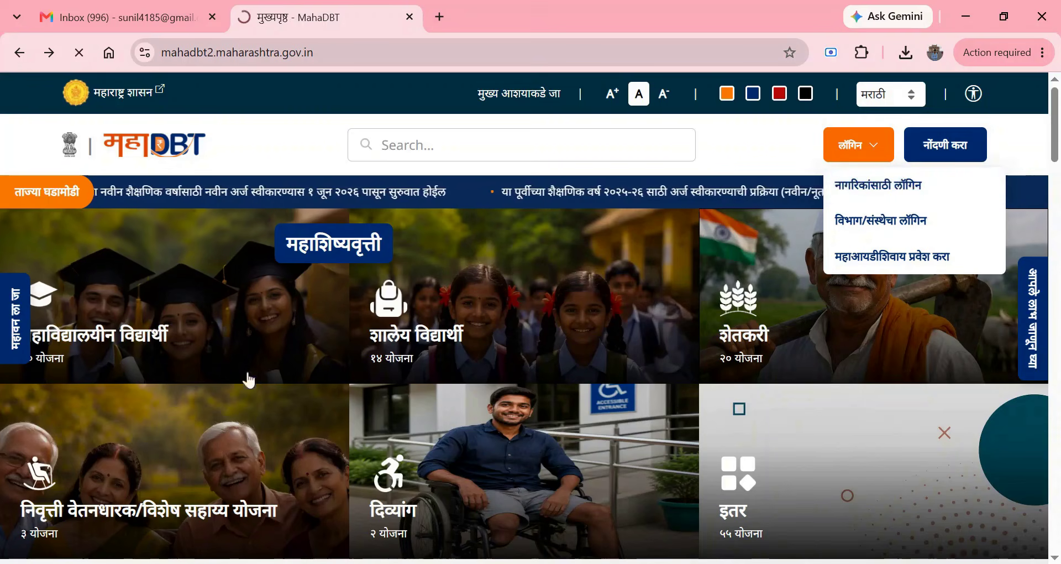